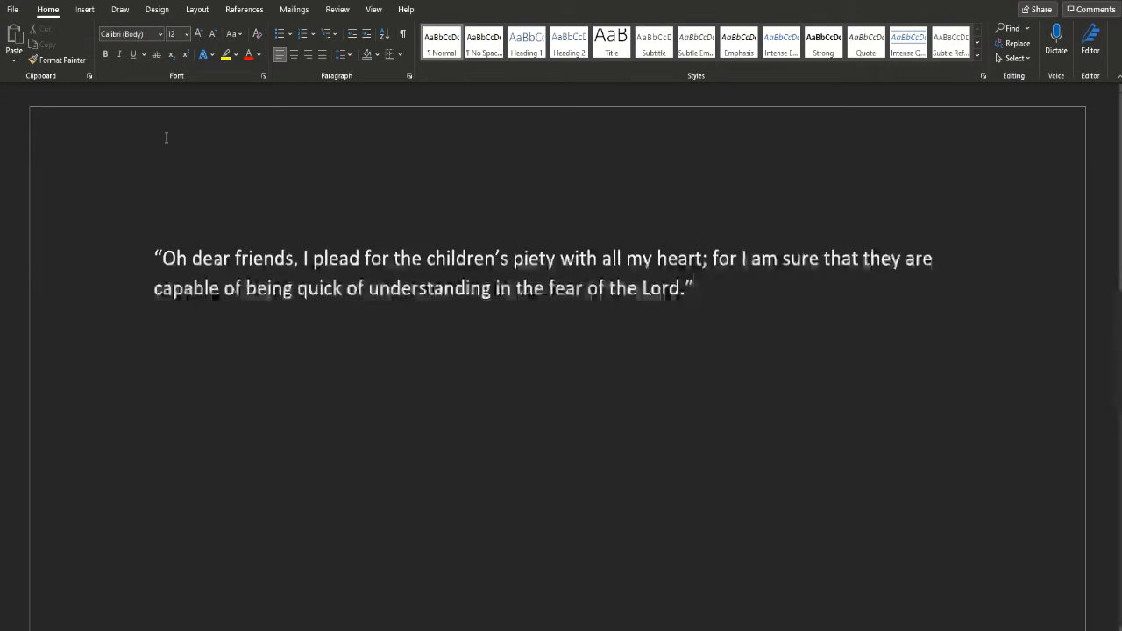
# Insert a footnote at the end of the quotation and enter the author as "Spurgeon, Charles."
pyautogui.click(244, 11)
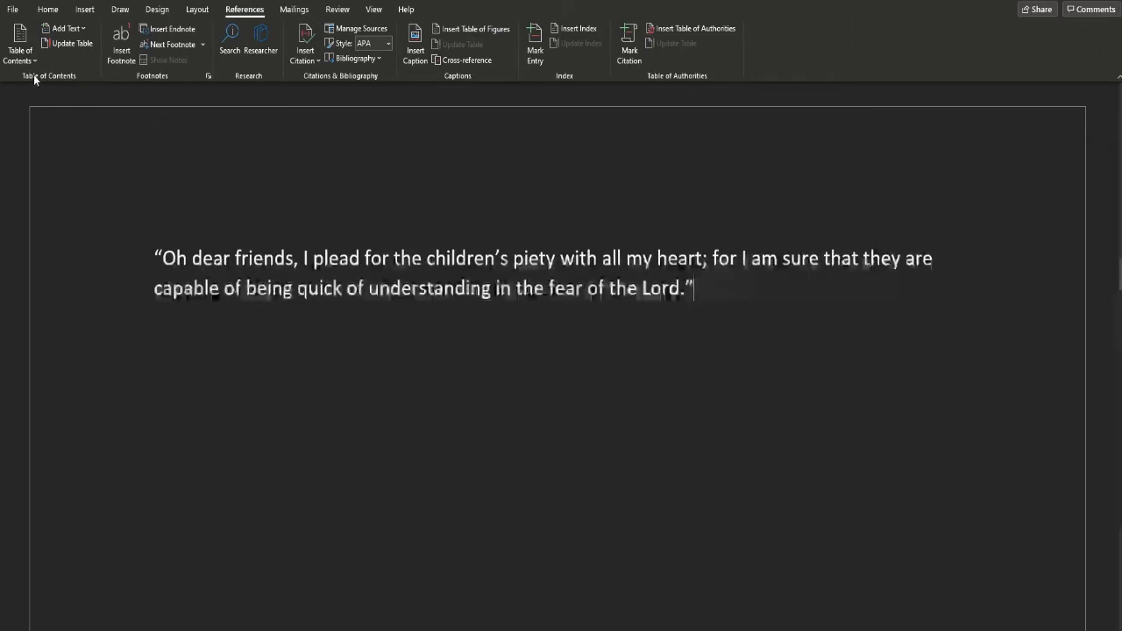
pyautogui.click(127, 41)
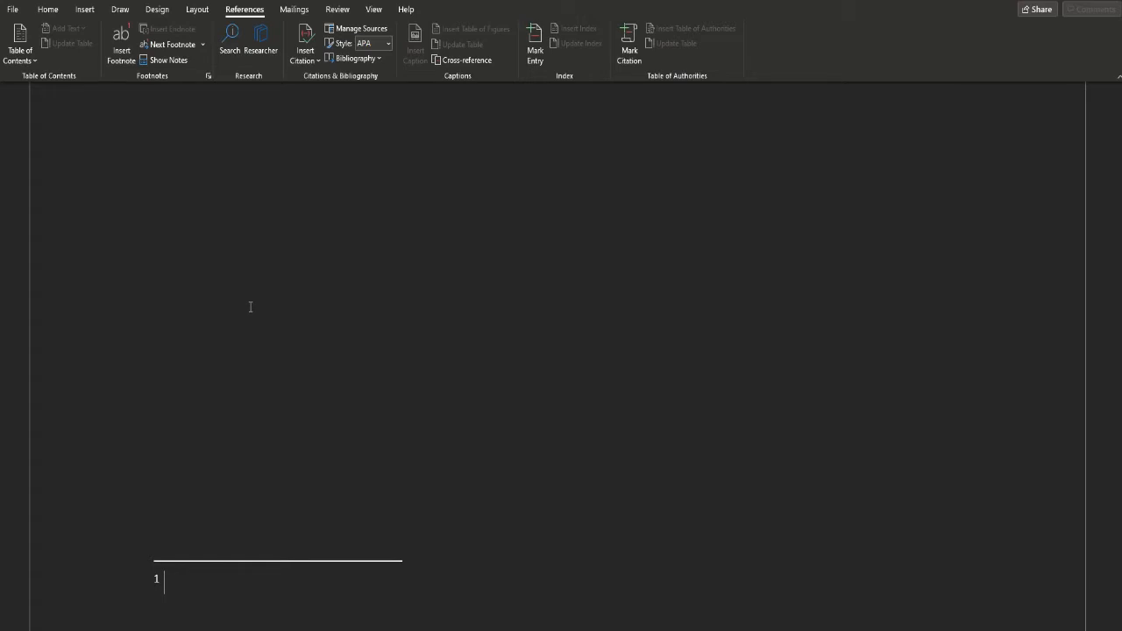
pyautogui.write('Spurgeon, Charles')
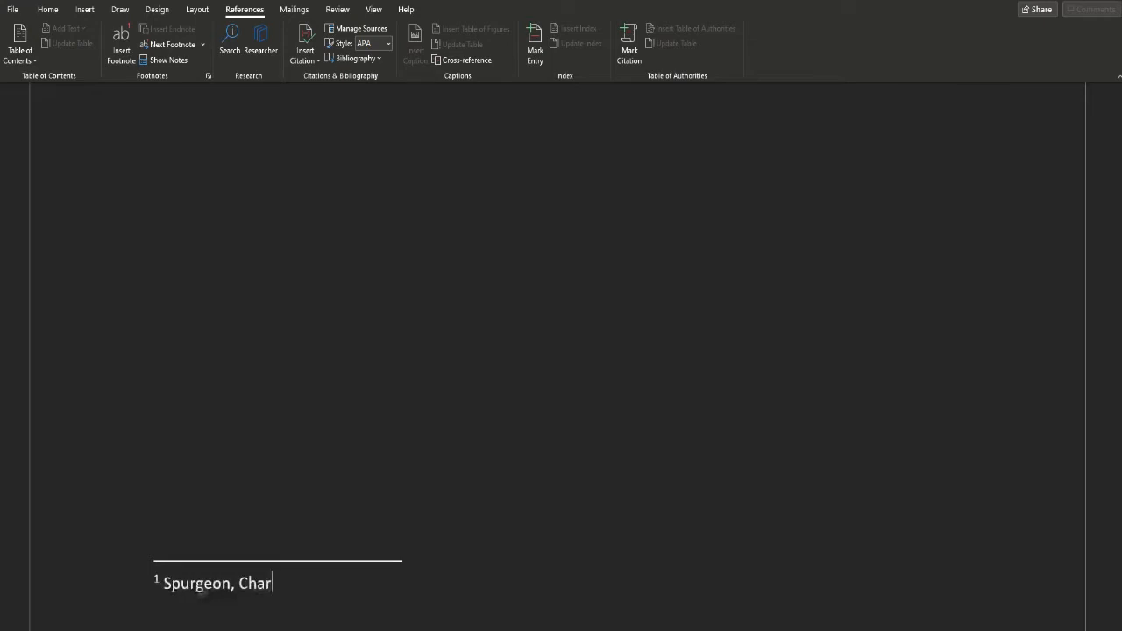
pyautogui.write('.')
# Add the book title "The Treasury of the Bible Volume 3 New Testament" after the author in the footnote
pyautogui.write('The Treas')
pyautogui.write('urey')
pyautogui.press('BackSpace')
pyautogui.press('BackSpace')
pyautogui.write('y ')
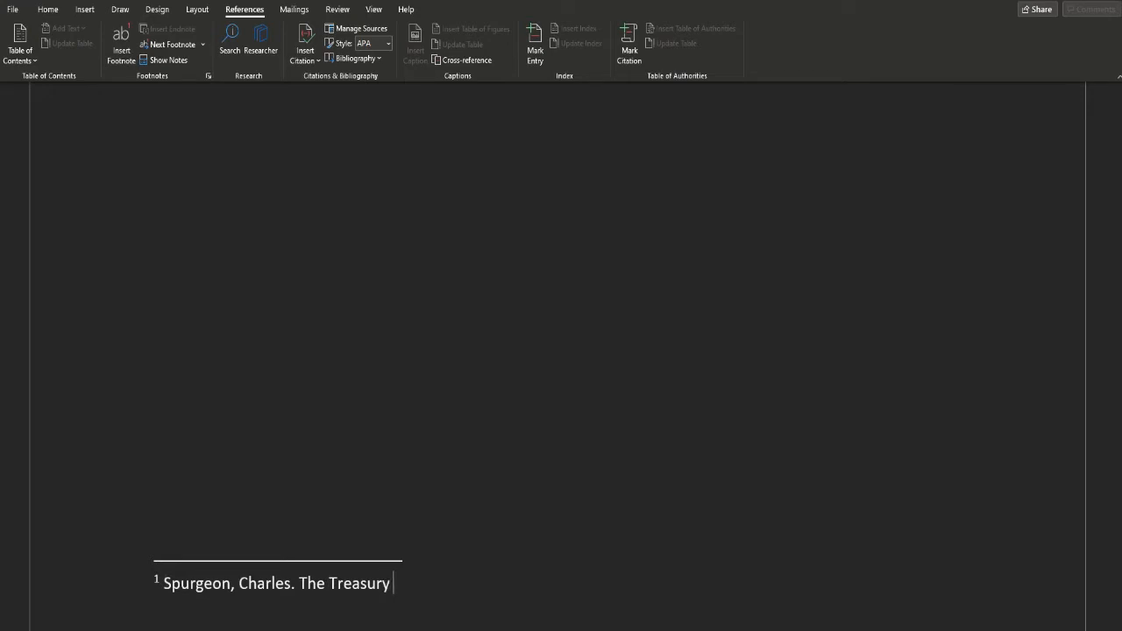
pyautogui.write('of the Bible Volume ')
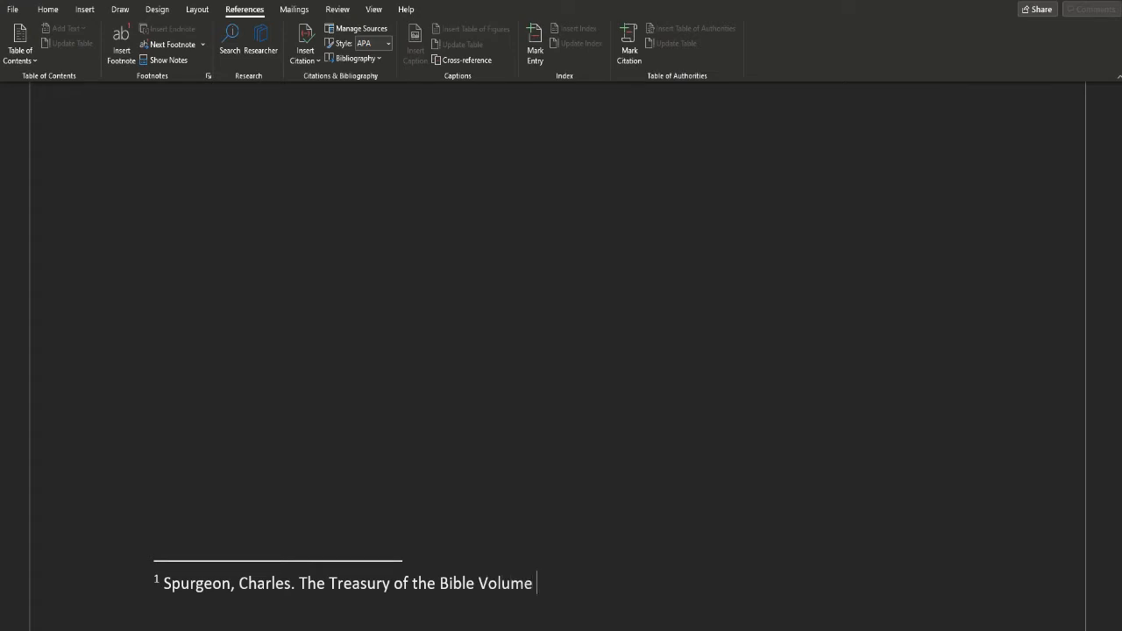
pyautogui.write('3 New Testament')
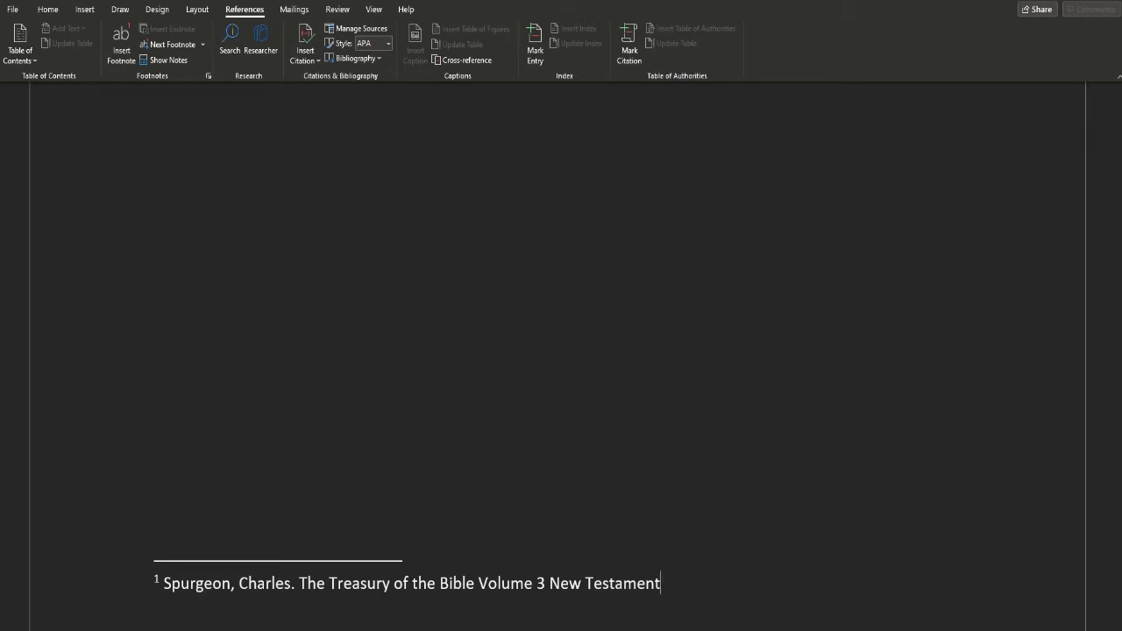
# Complete the footnote after the title with the publisher and page reference ". Zondervan. Pg. 303"
pyautogui.write('. Zond')
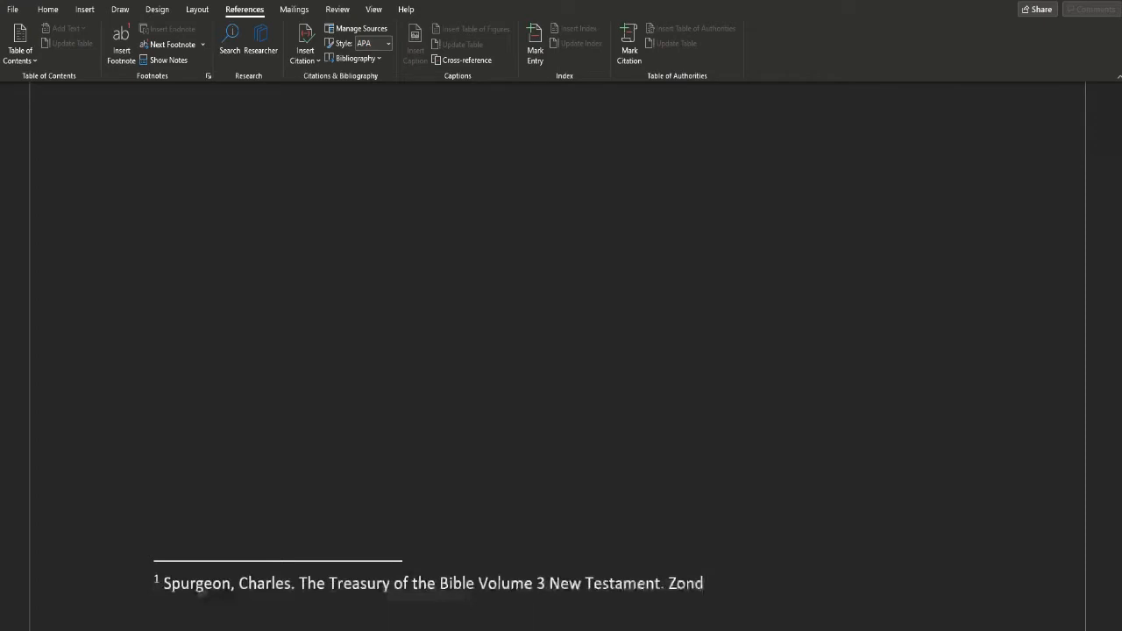
pyautogui.write('ervan.')
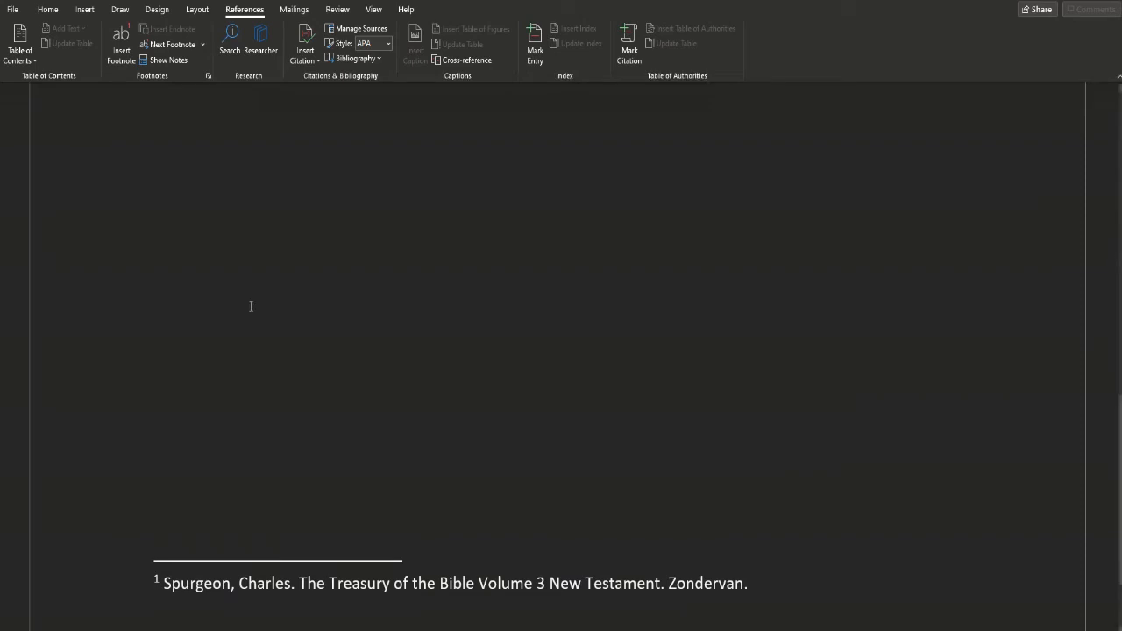
pyautogui.write('Pg. ')
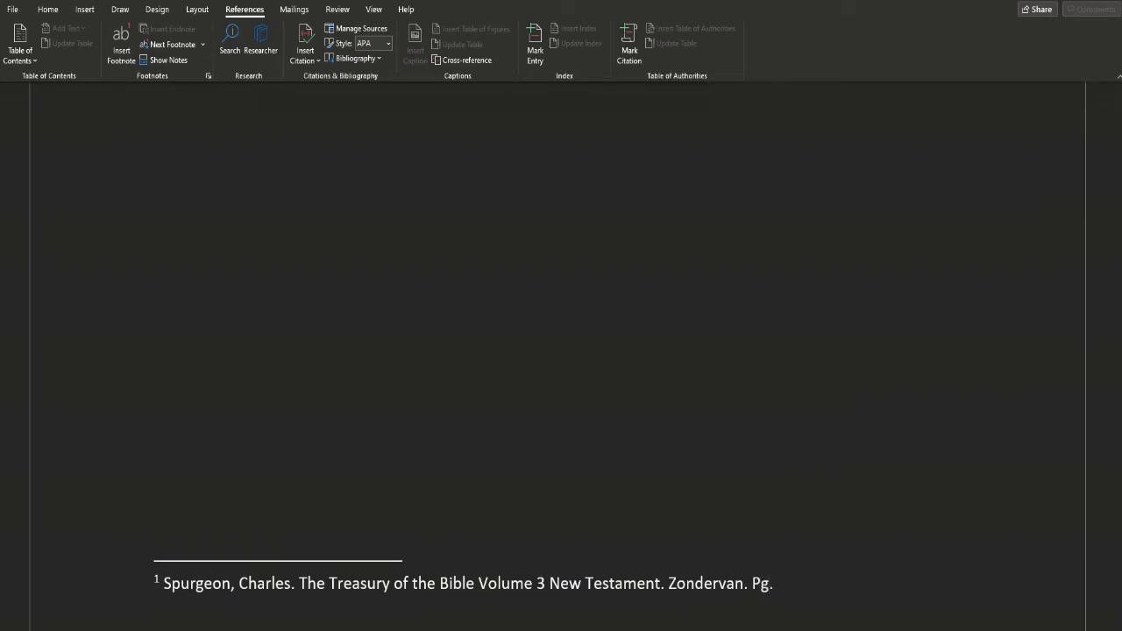
pyautogui.write('303')
# Italicize the book title "The Treasury of the Bible Volume 3 New Testament" in the footnote and return to the quotation
pyautogui.press('Left')
pyautogui.press('Left')
pyautogui.press('Left')
pyautogui.press('Left')
pyautogui.press('Left')
pyautogui.press('Left')
pyautogui.press('Left')
pyautogui.press('Left')
pyautogui.press('Left')
pyautogui.press('Left')
pyautogui.press('Left')
pyautogui.press('Left')
pyautogui.press('Left')
pyautogui.press('Left')
pyautogui.press('Left')
pyautogui.press('Left')
pyautogui.press('Left')
pyautogui.press('Left')
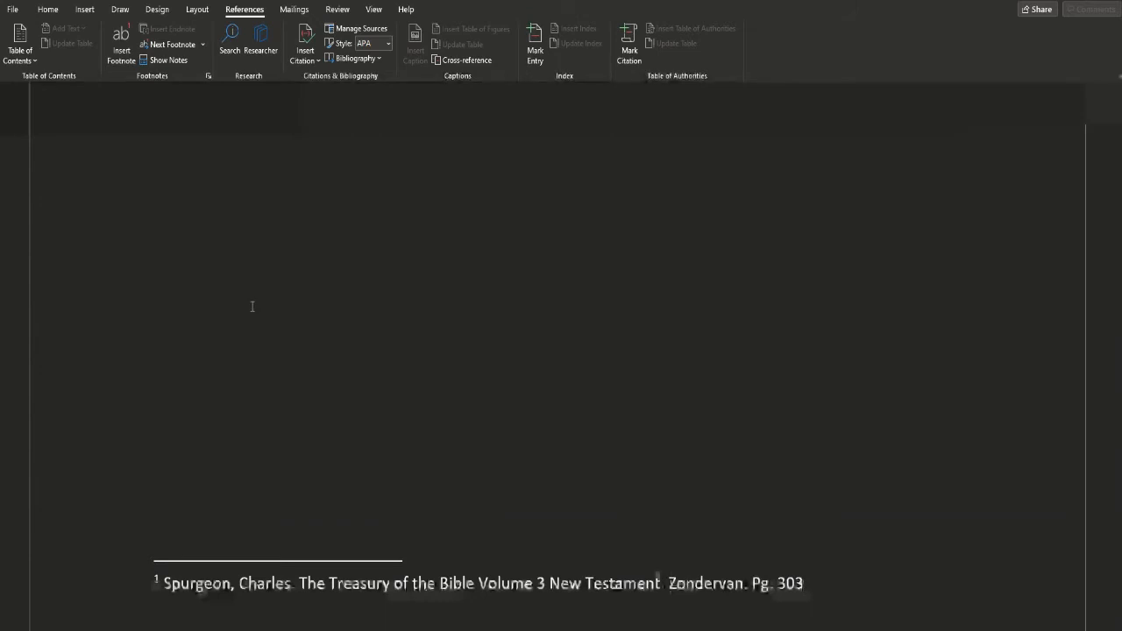
pyautogui.hotkey('shift', 'Left')
pyautogui.hotkey('shift', 'Left')
pyautogui.hotkey('shift', 'Left')
pyautogui.hotkey('shift', 'Left')
pyautogui.hotkey('shift', 'Left')
pyautogui.hotkey('shift', 'Left')
pyautogui.hotkey('shift', 'Left')
pyautogui.hotkey('shift', 'Left')
pyautogui.hotkey('shift', 'Left')
pyautogui.hotkey('shift', 'Left')
pyautogui.hotkey('shift', 'Left')
pyautogui.hotkey('shift', 'Left')
pyautogui.hotkey('shift', 'Left')
pyautogui.hotkey('shift', 'Left')
pyautogui.hotkey('shift', 'Left')
pyautogui.hotkey('shift', 'Left')
pyautogui.hotkey('shift', 'Left')
pyautogui.hotkey('shift', 'Left')
pyautogui.hotkey('shift', 'Left')
pyautogui.hotkey('shift', 'Left')
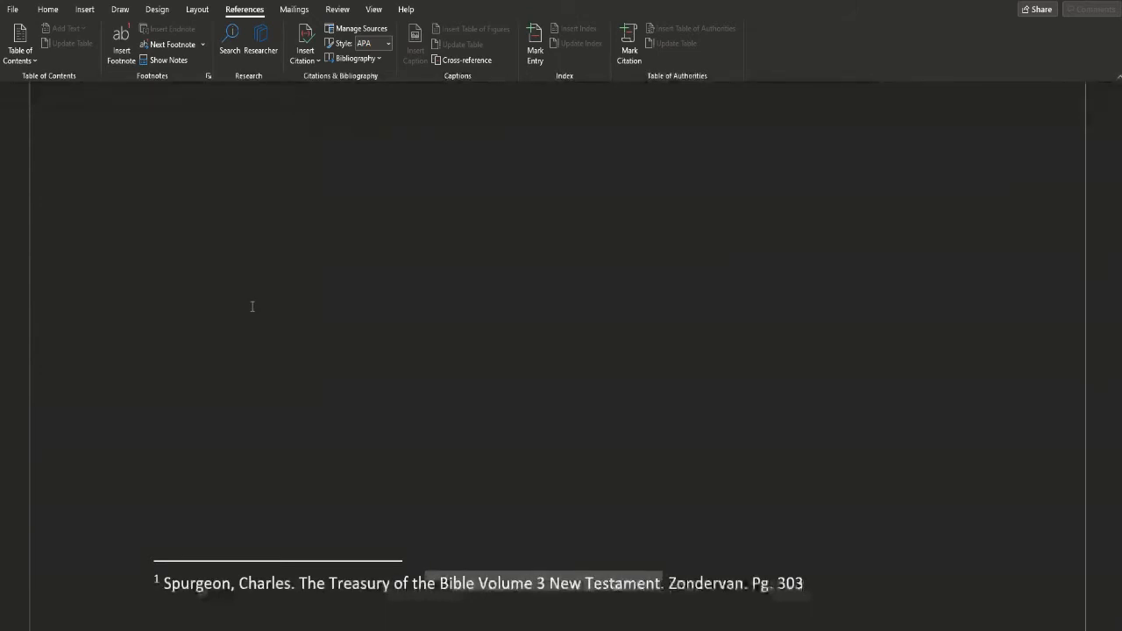
pyautogui.hotkey('shift', 'Left')
pyautogui.hotkey('shift', 'Left')
pyautogui.hotkey('shift', 'Left')
pyautogui.hotkey('shift', 'Left')
pyautogui.hotkey('shift', 'Left')
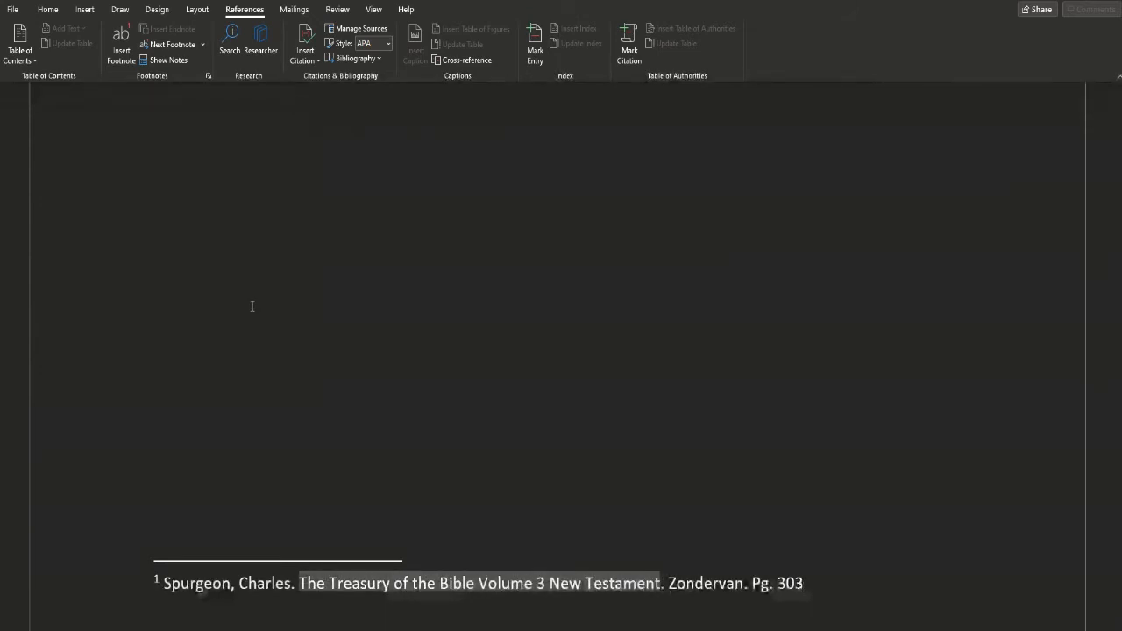
pyautogui.hotkey('ctrl', 'i')
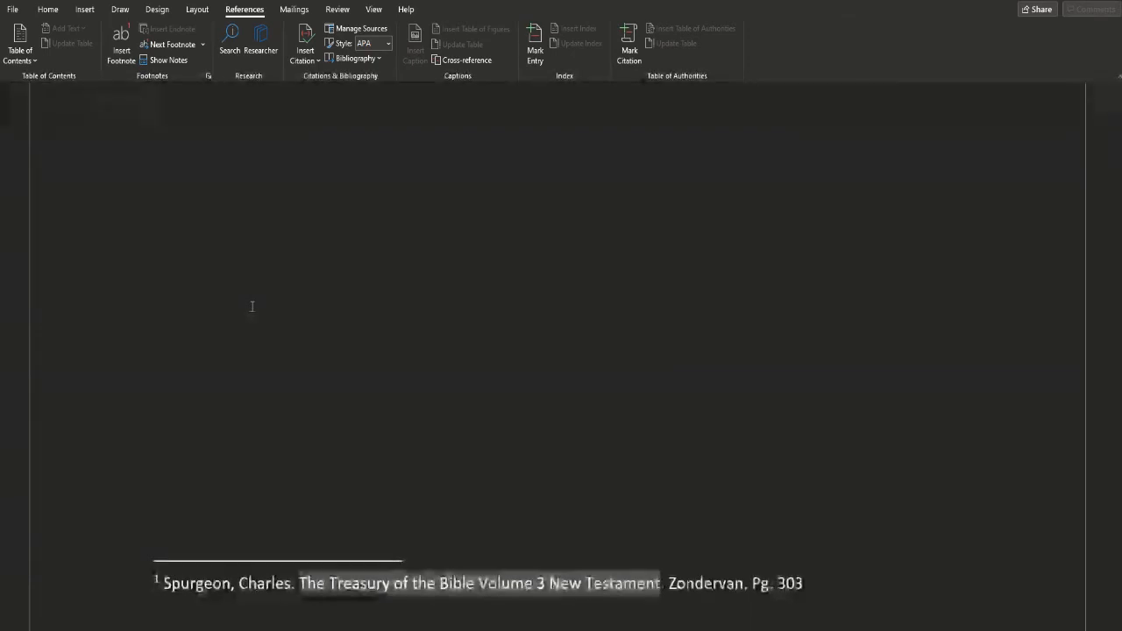
pyautogui.hotkey('ctrl', 'i')
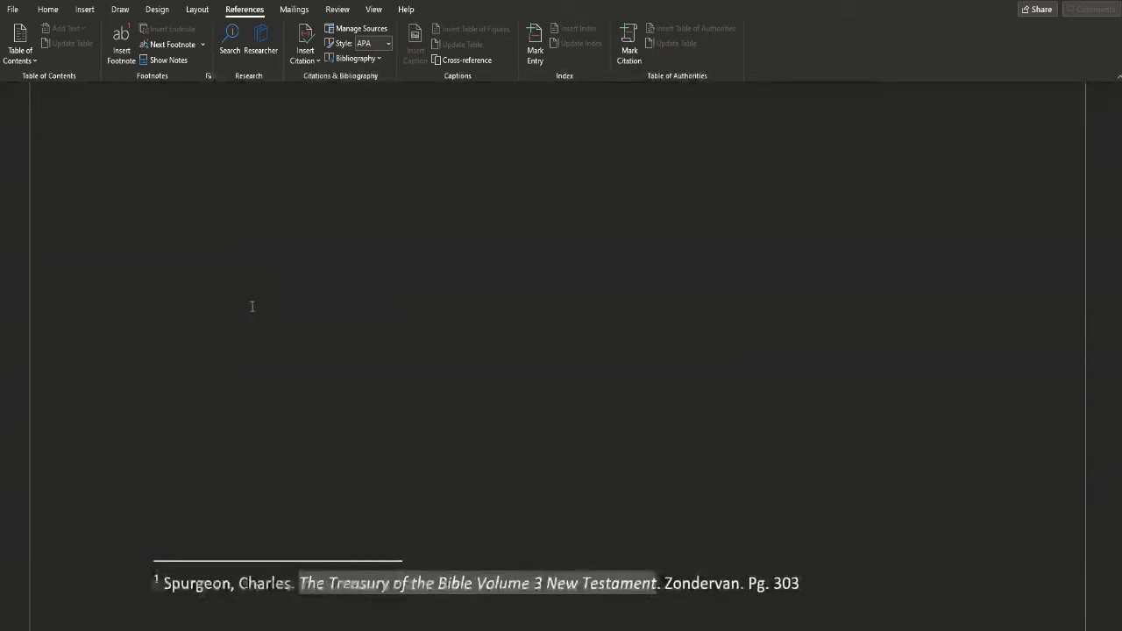
pyautogui.click(845, 587)
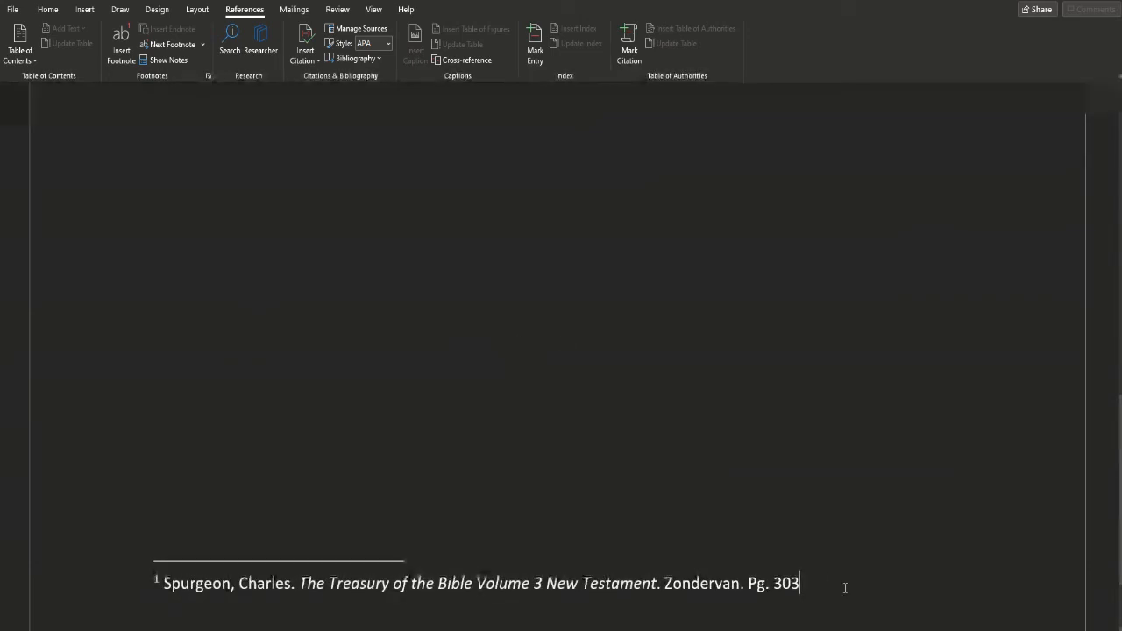
pyautogui.scroll(5, 838, 579)
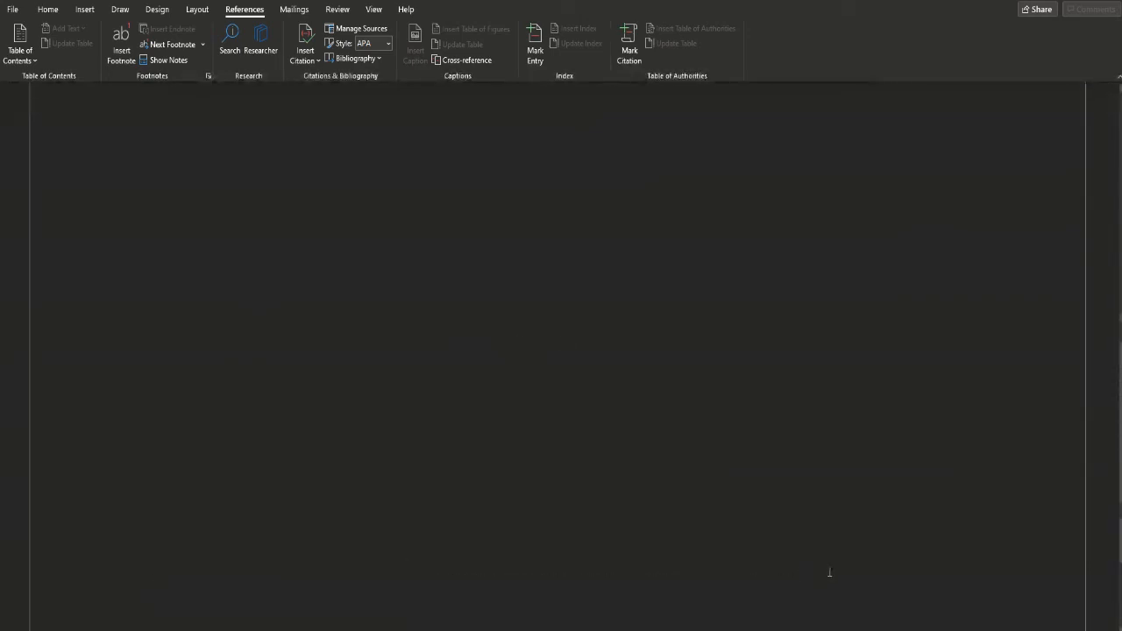
pyautogui.scroll(3, 826, 562)
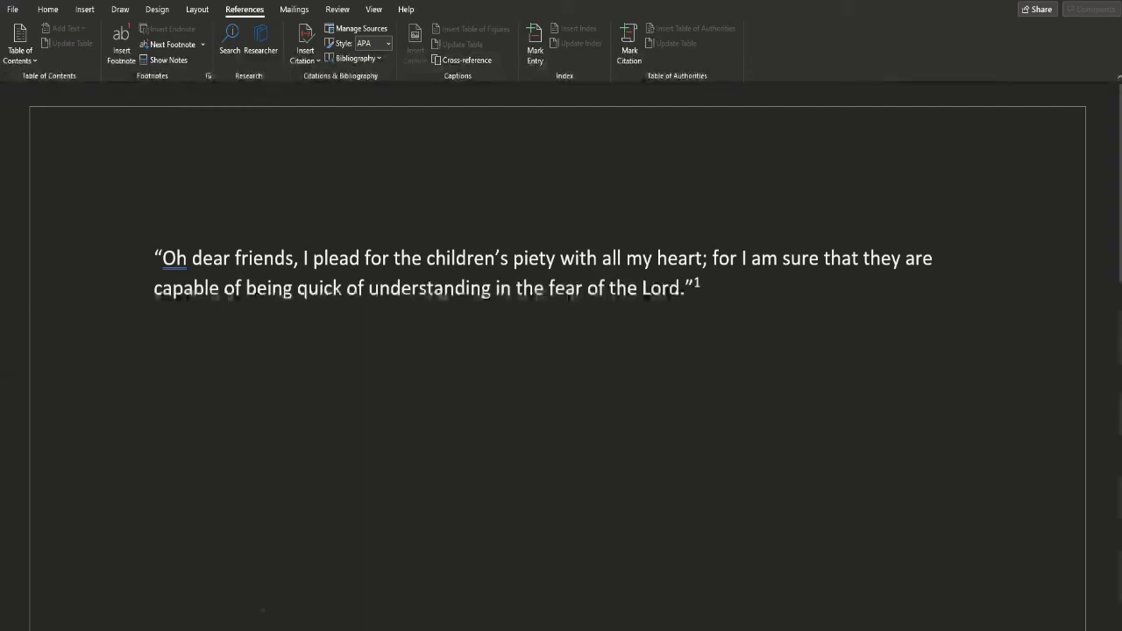
# Switch to the untitled Google Docs document and insert a footnote at the end of its quotation
pyautogui.moveTo(272, 628)
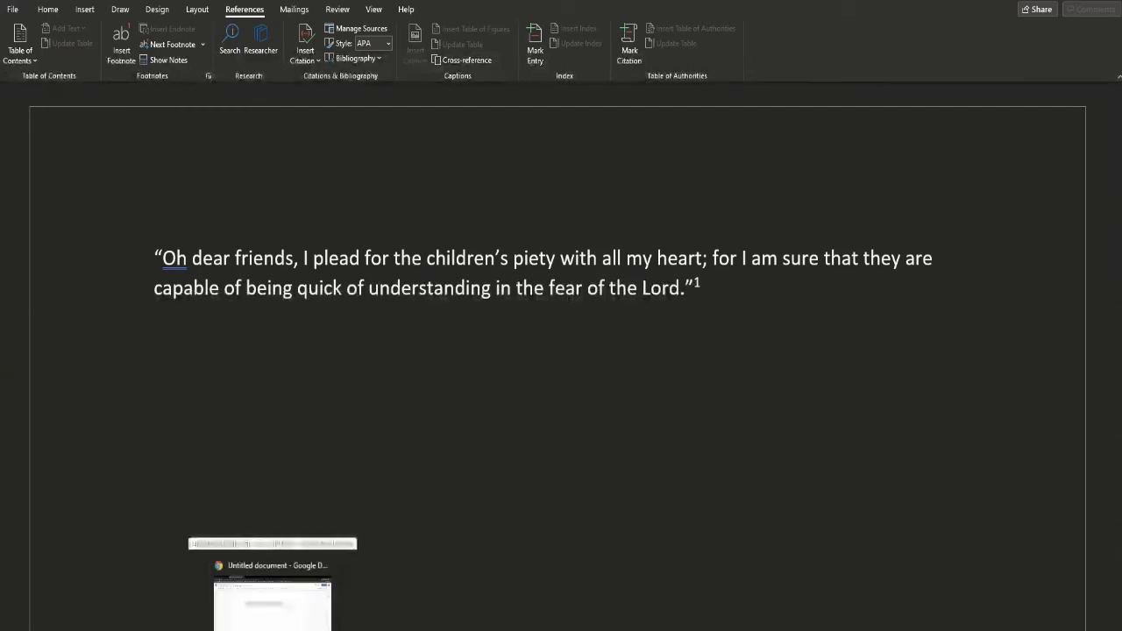
pyautogui.click(271, 628)
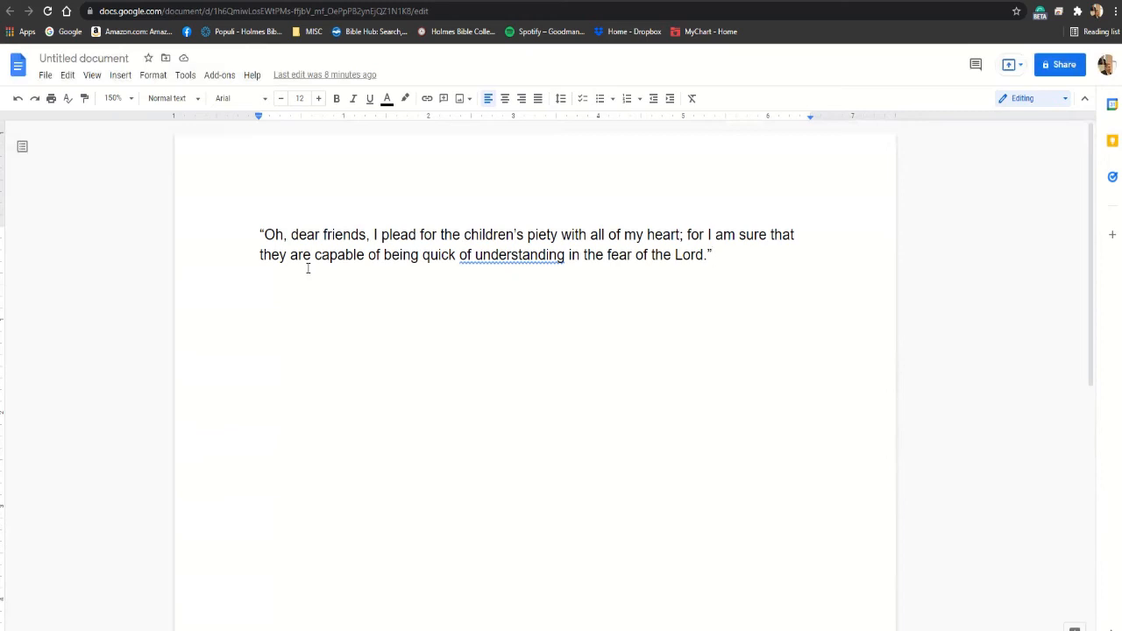
pyautogui.click(120, 75)
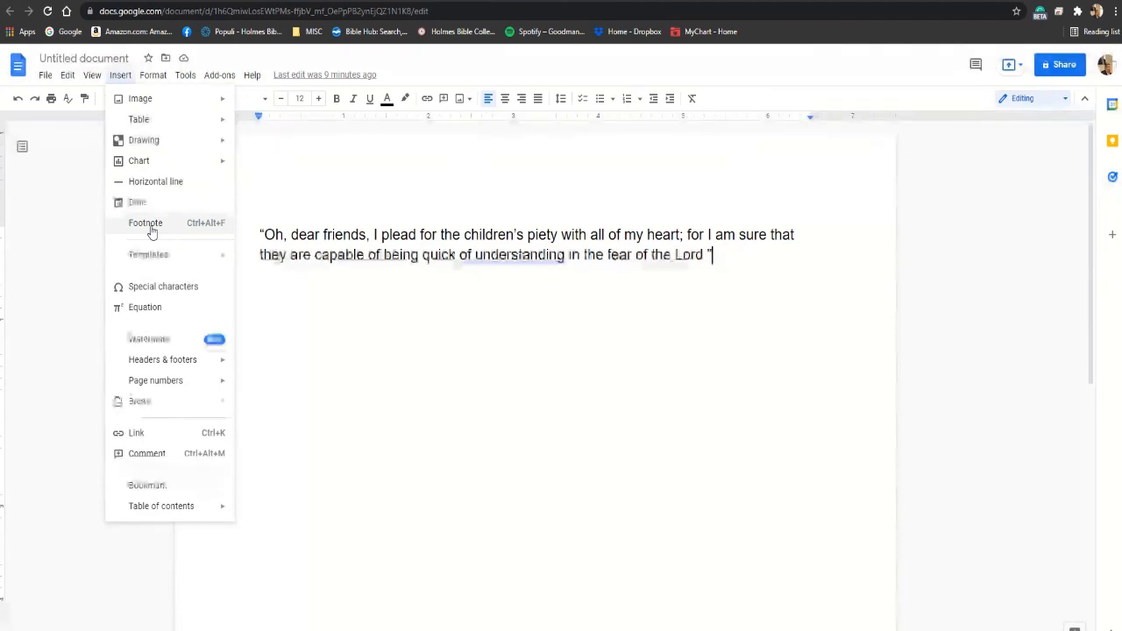
pyautogui.click(151, 231)
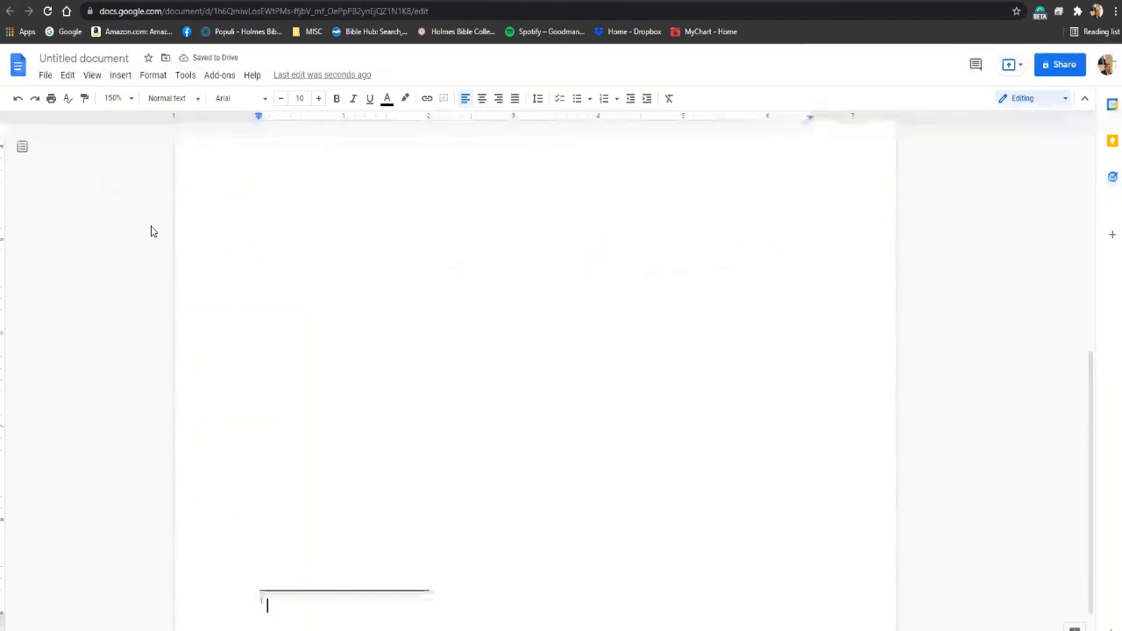
# Enter the author in the new footnote, surname first, as "Spurgeon, Charles."
pyautogui.write('Charles')
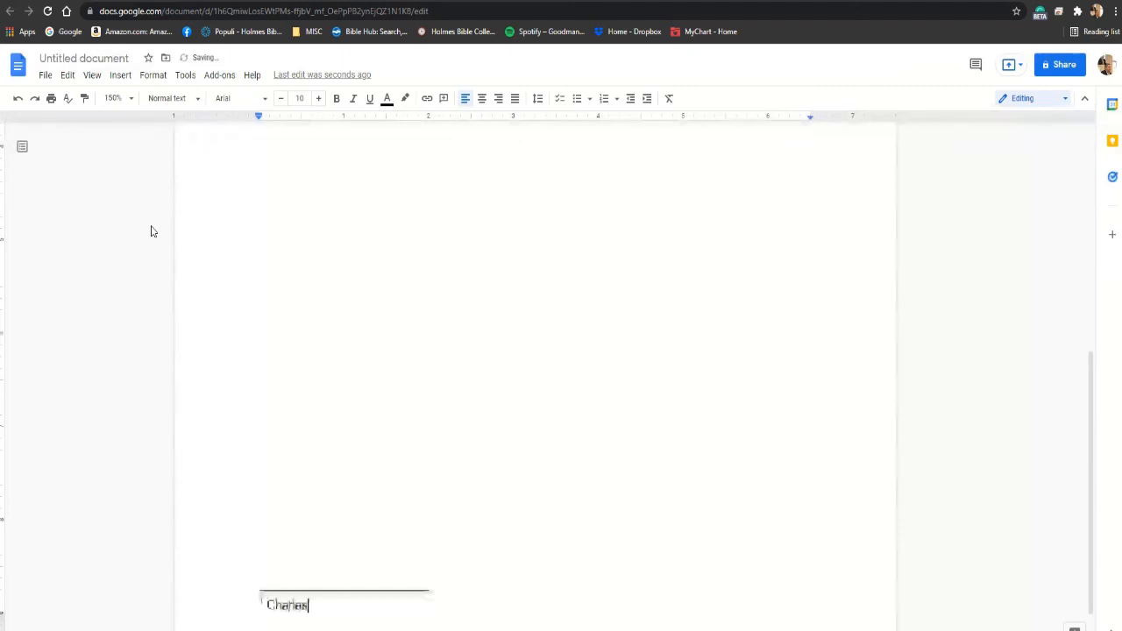
pyautogui.press('BackSpace')
pyautogui.press('BackSpace')
pyautogui.press('BackSpace')
pyautogui.press('BackSpace')
pyautogui.press('BackSpace')
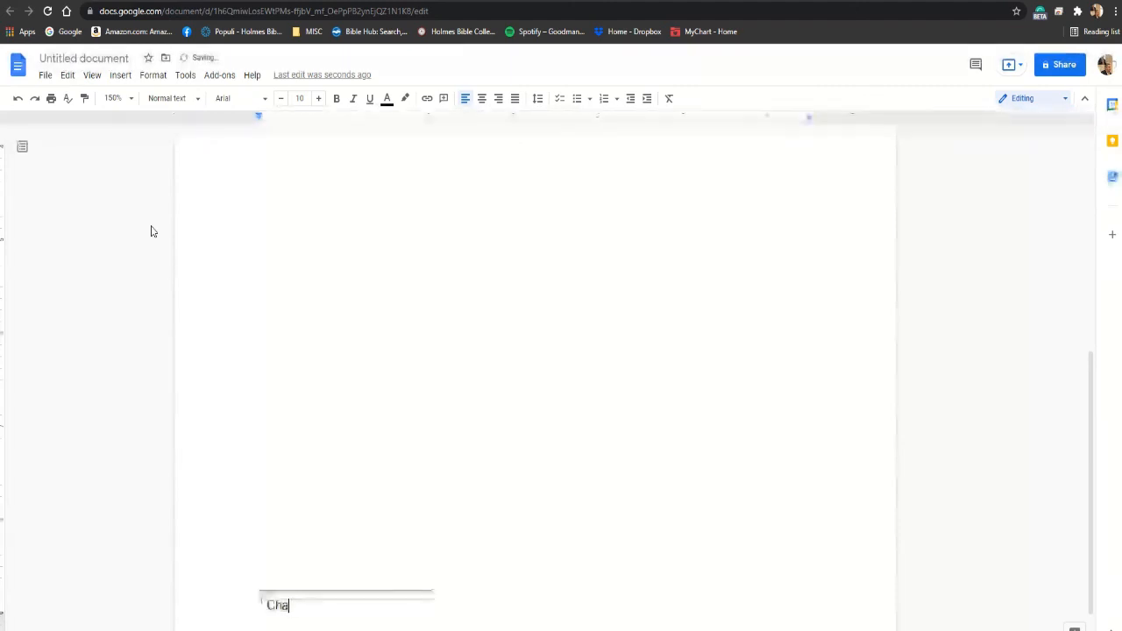
pyautogui.press('BackSpace')
pyautogui.press('BackSpace')
pyautogui.write('S')
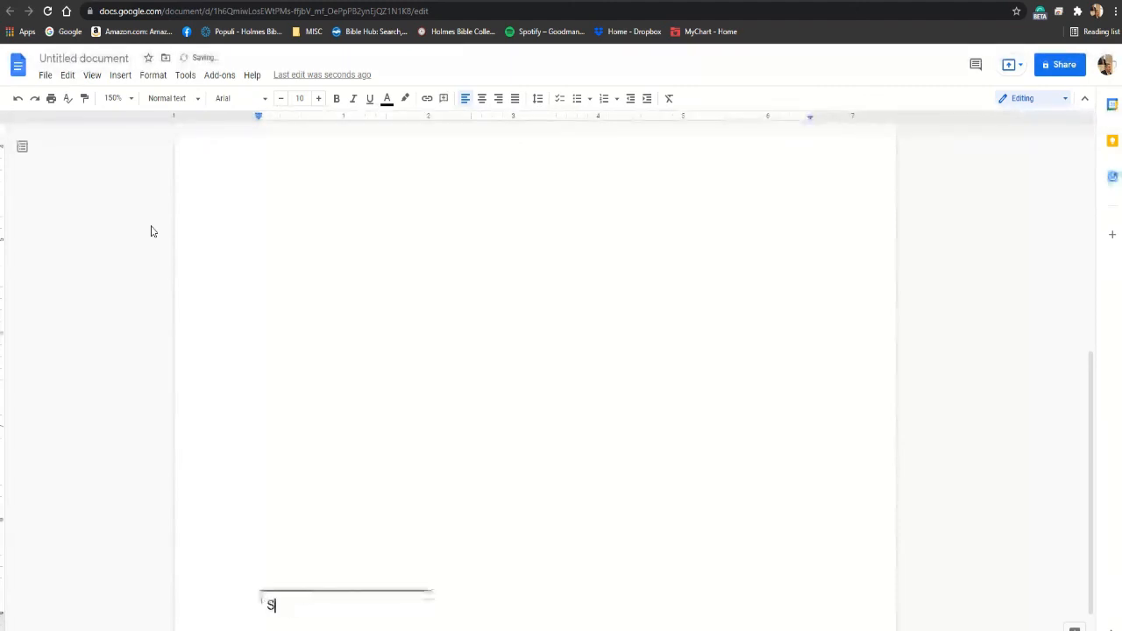
pyautogui.write('purgeon, Char')
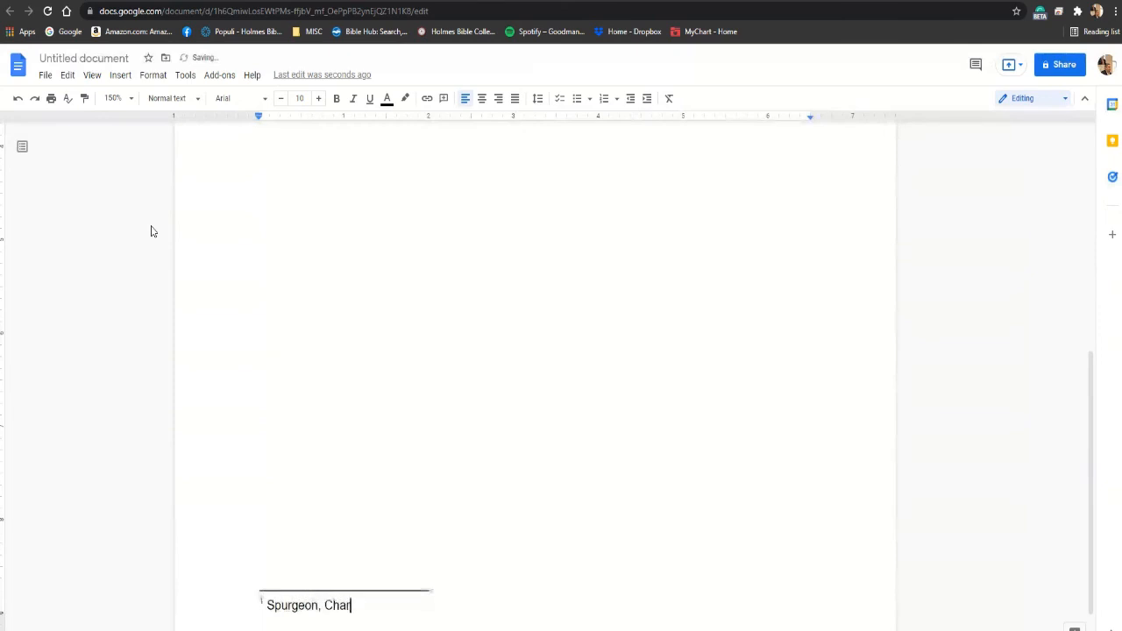
pyautogui.write('les. ')
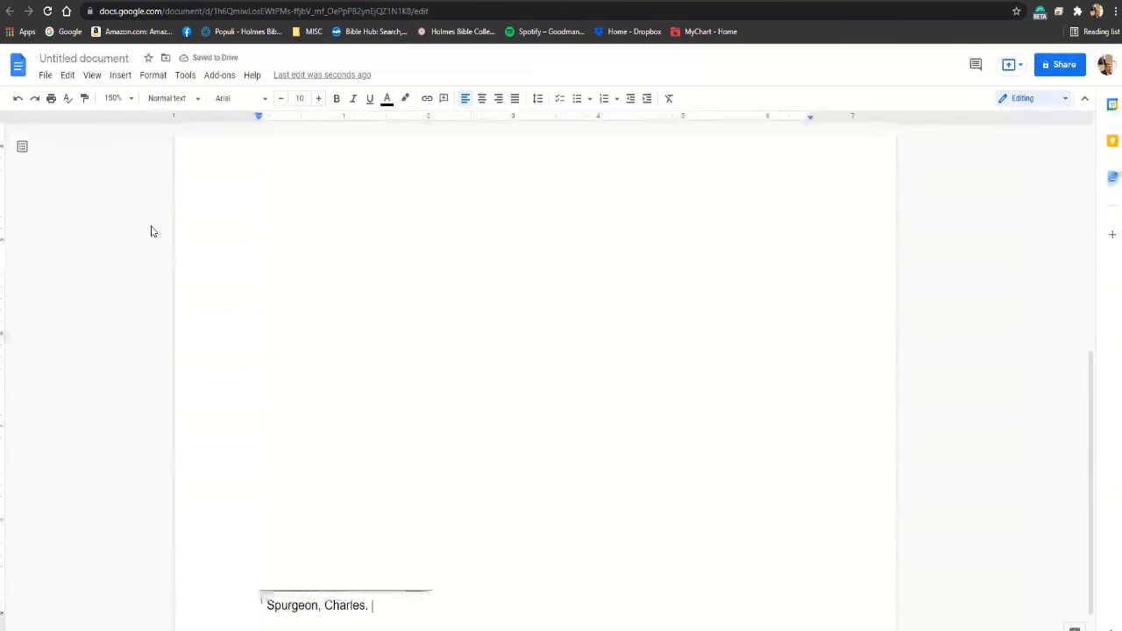
# Add the book title and volume "The Treasury of the Bible Vol. 3" after the author in the footnote
pyautogui.write('The Tr')
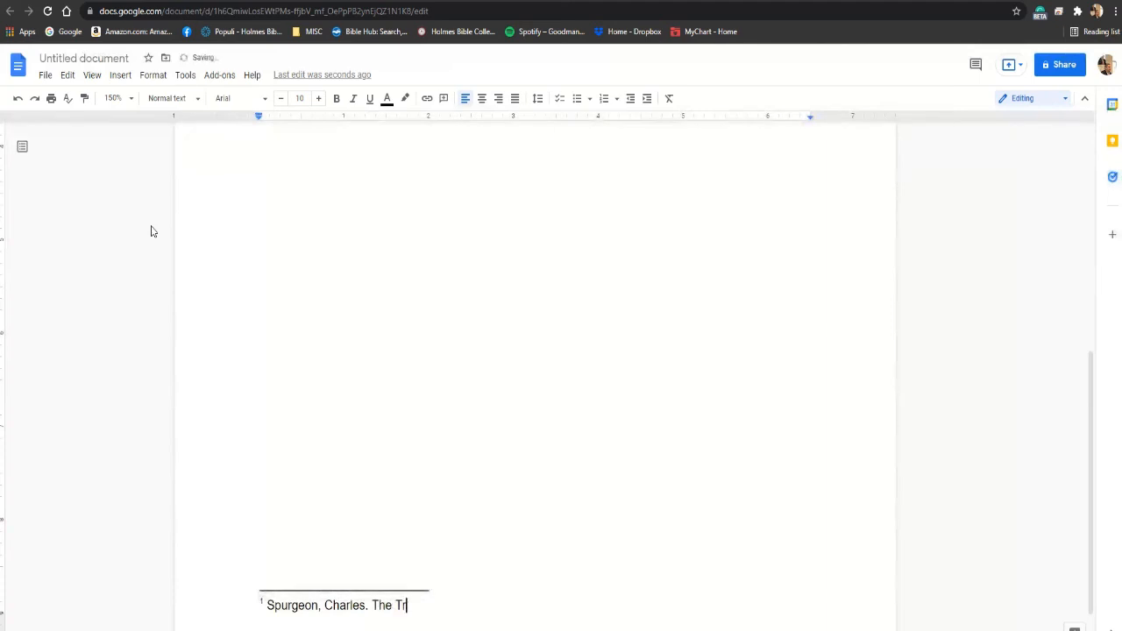
pyautogui.write('easury of')
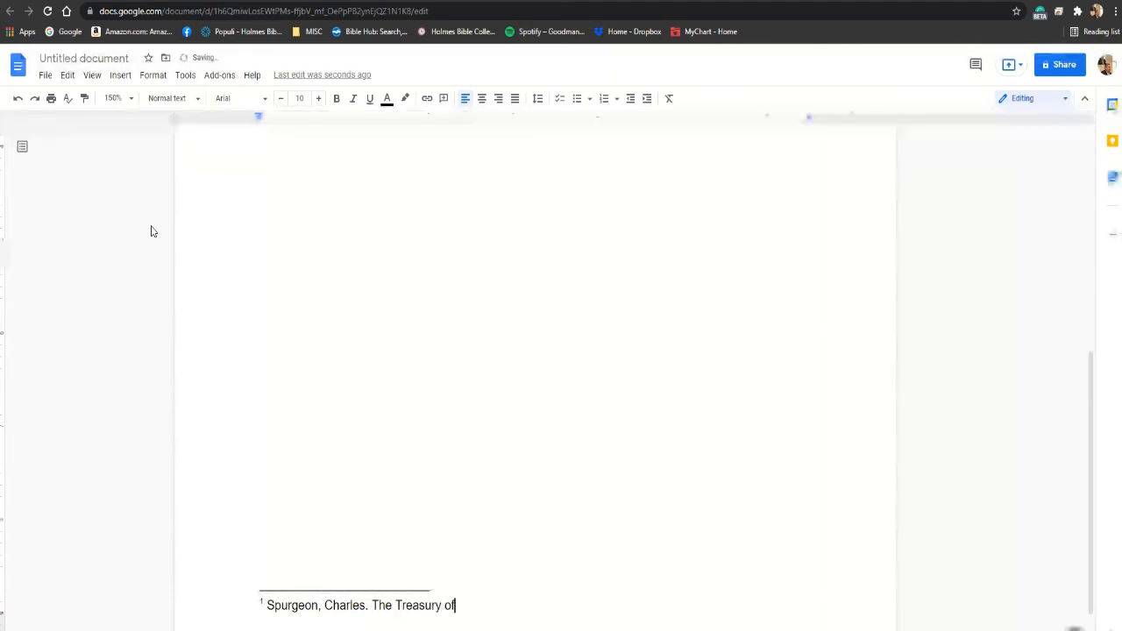
pyautogui.write(' the Bible')
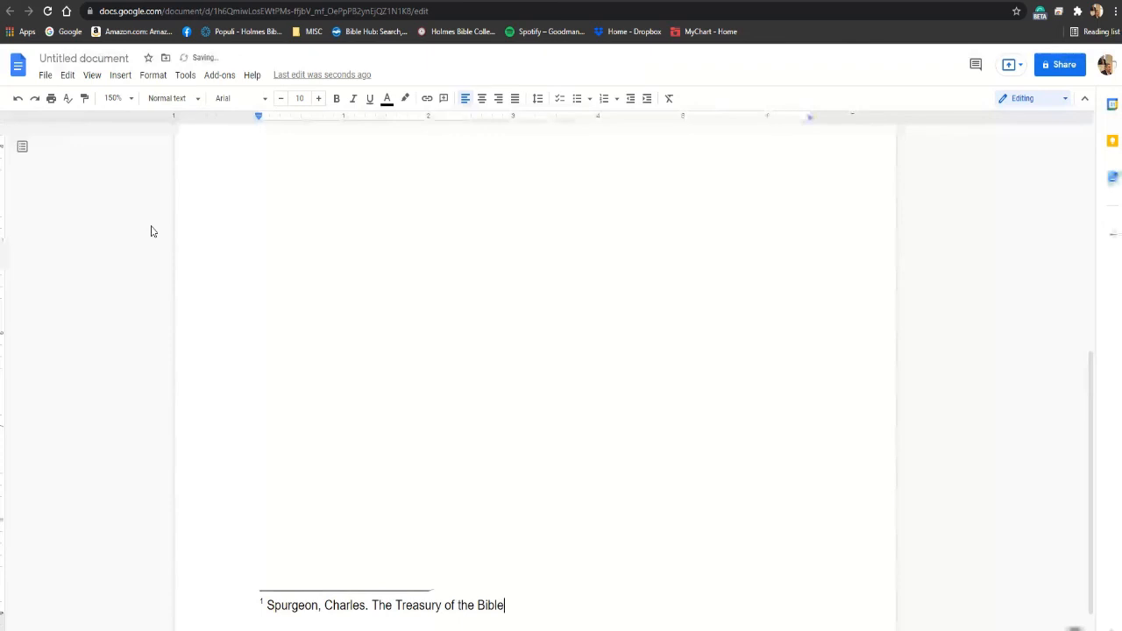
pyautogui.write(' Volu')
pyautogui.press('BackSpace')
pyautogui.write('. ')
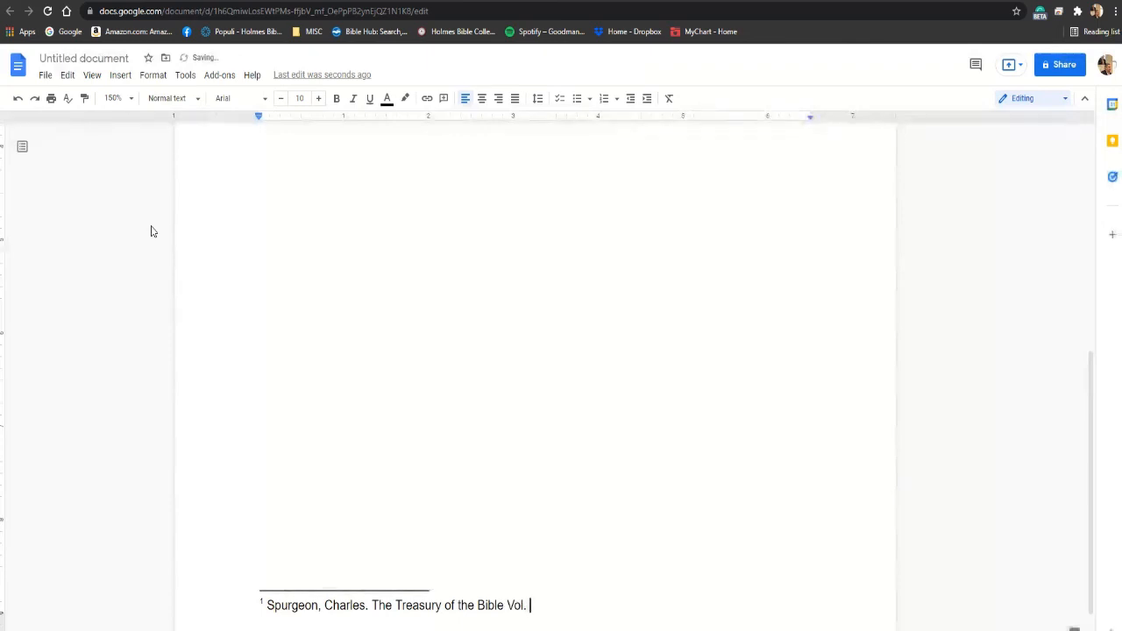
pyautogui.write('3 ')
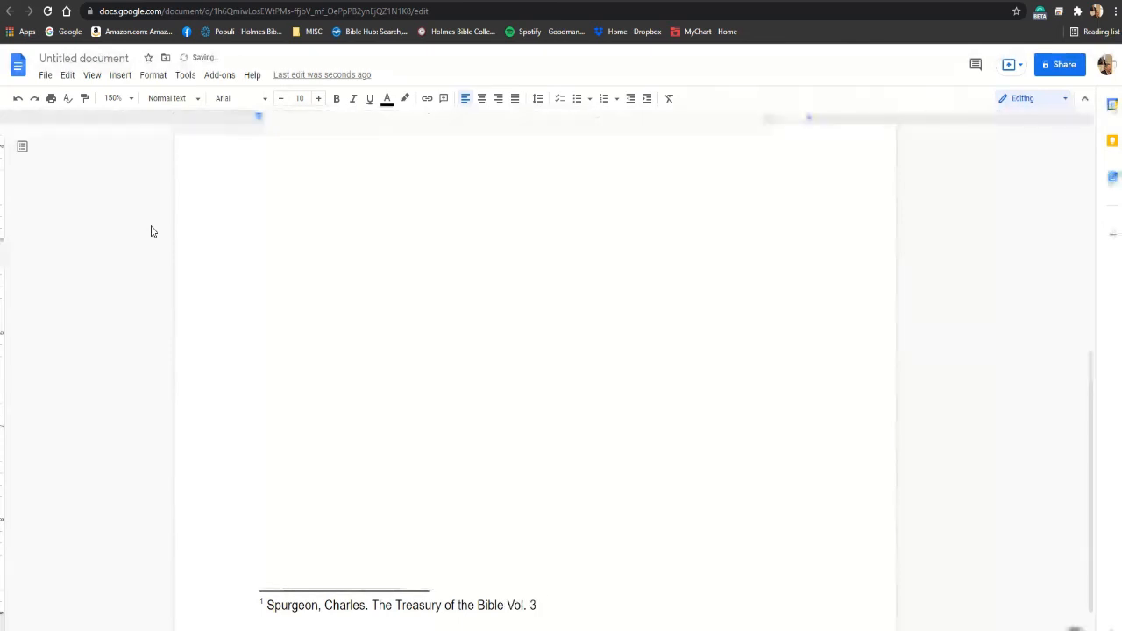
# Complete the footnote with "New Testament. Zondervan. Pg. 303" and return to the quotation at the start of the page
pyautogui.write('New Test')
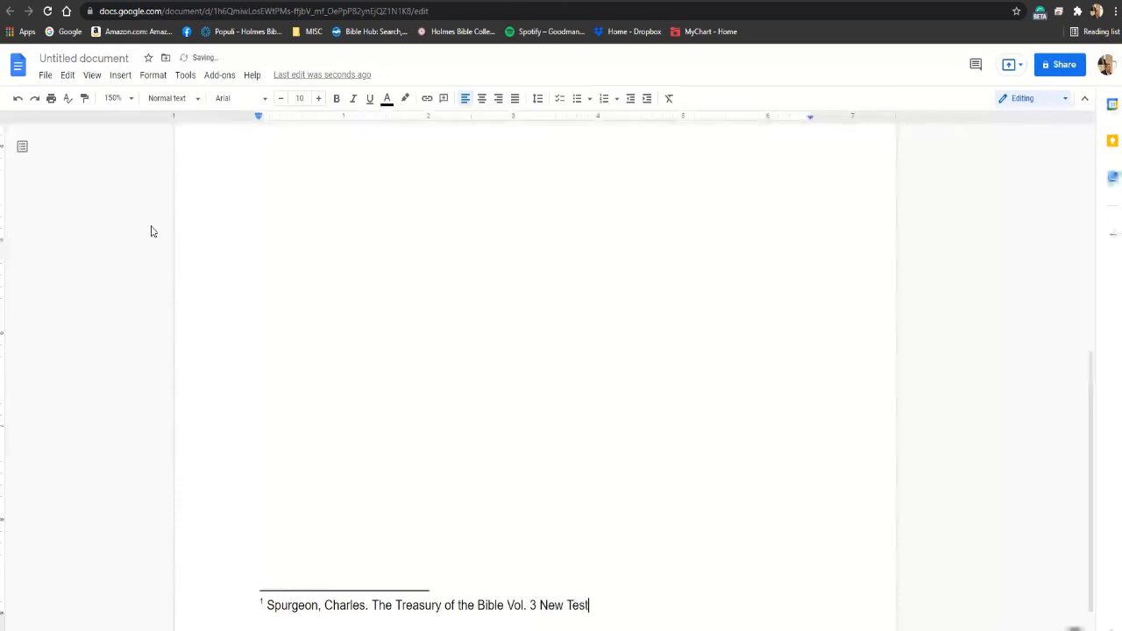
pyautogui.write('ament. Zond')
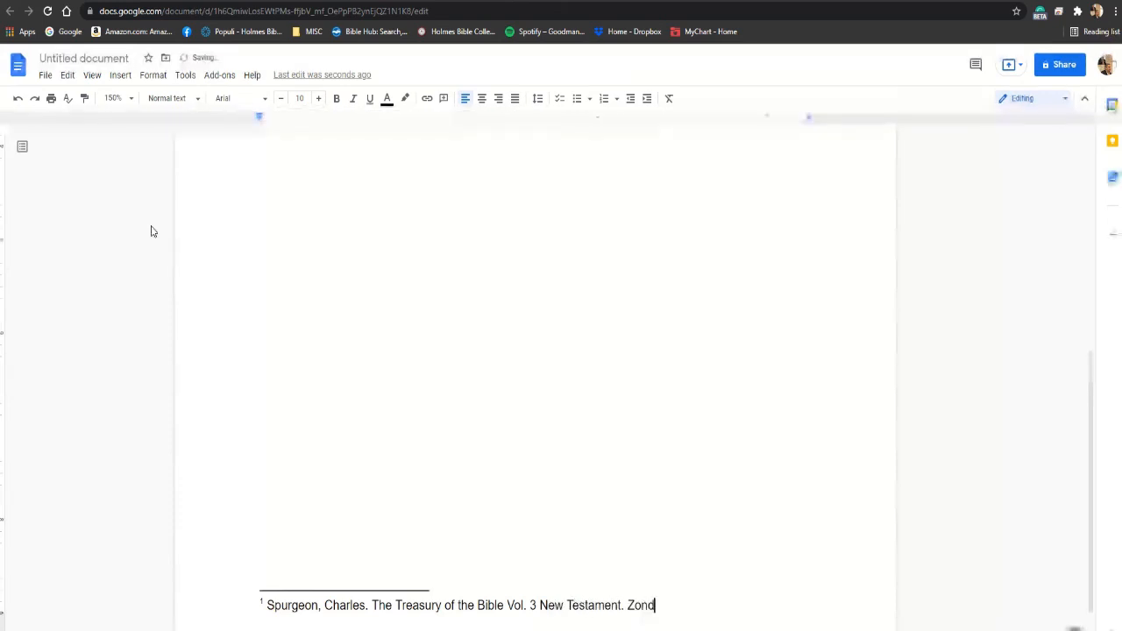
pyautogui.write('ervan')
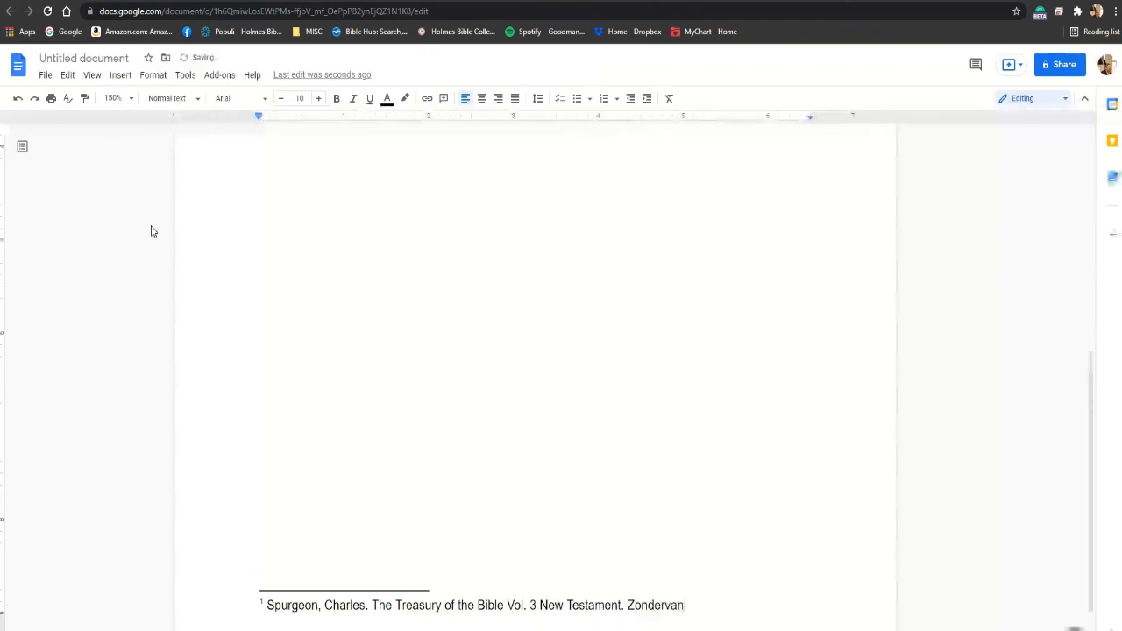
pyautogui.write('. Pg. 3')
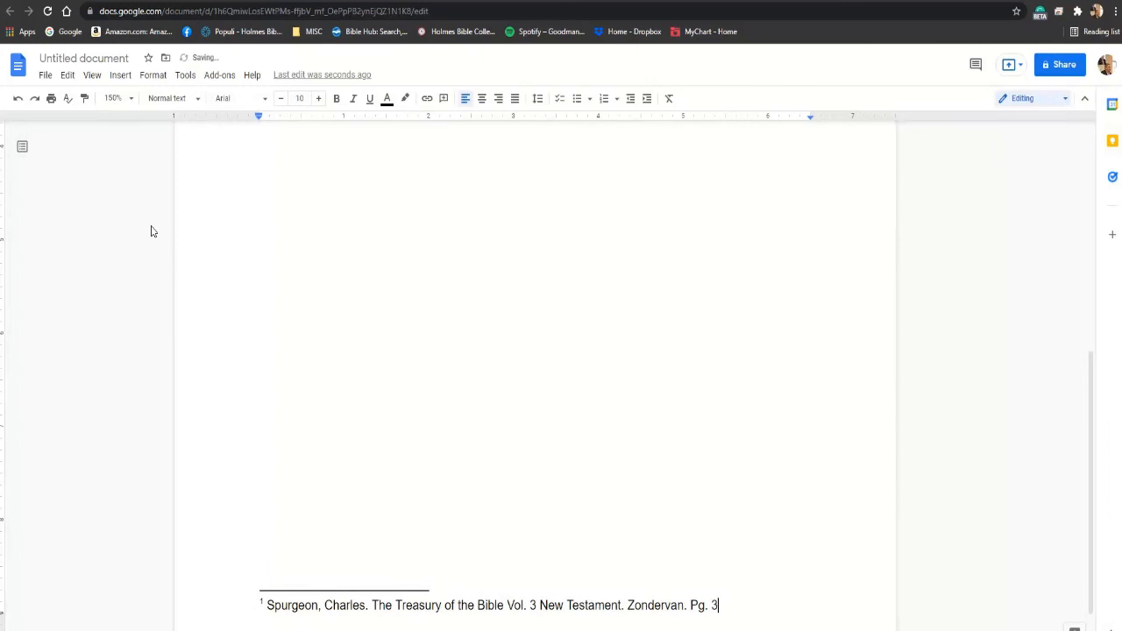
pyautogui.write('03')
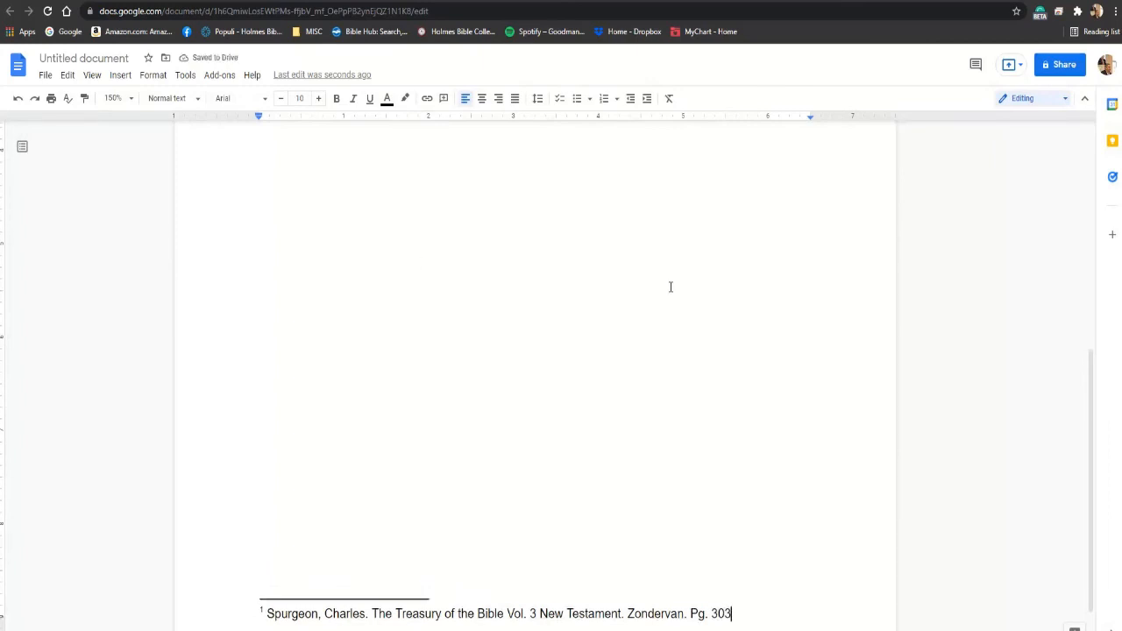
pyautogui.scroll(5, 670, 287)
pyautogui.scroll(5, 670, 287)
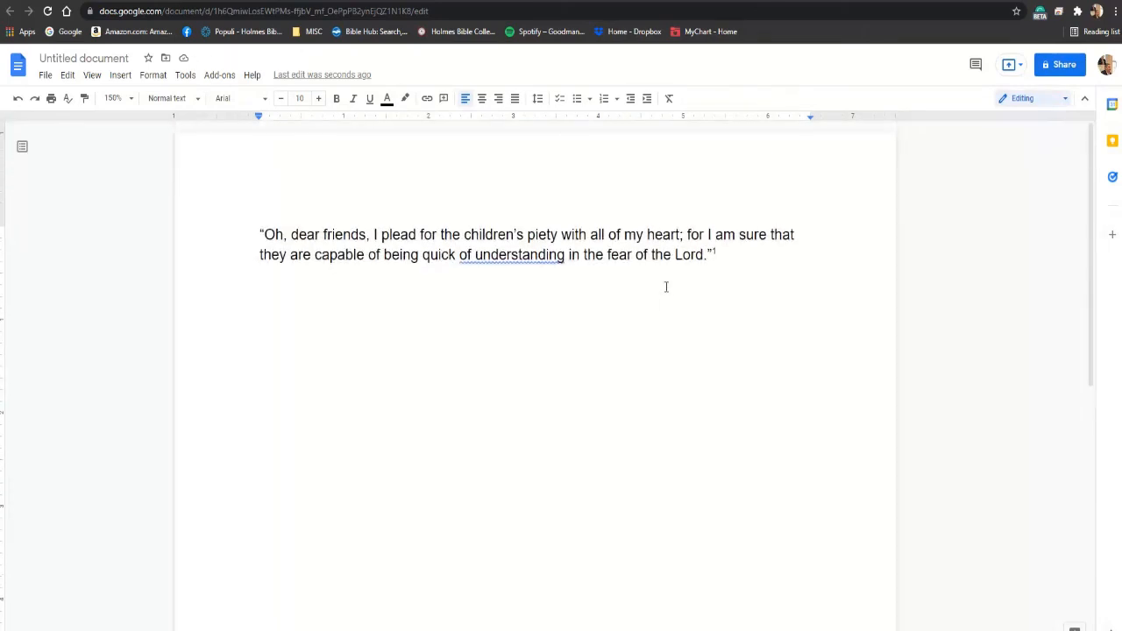